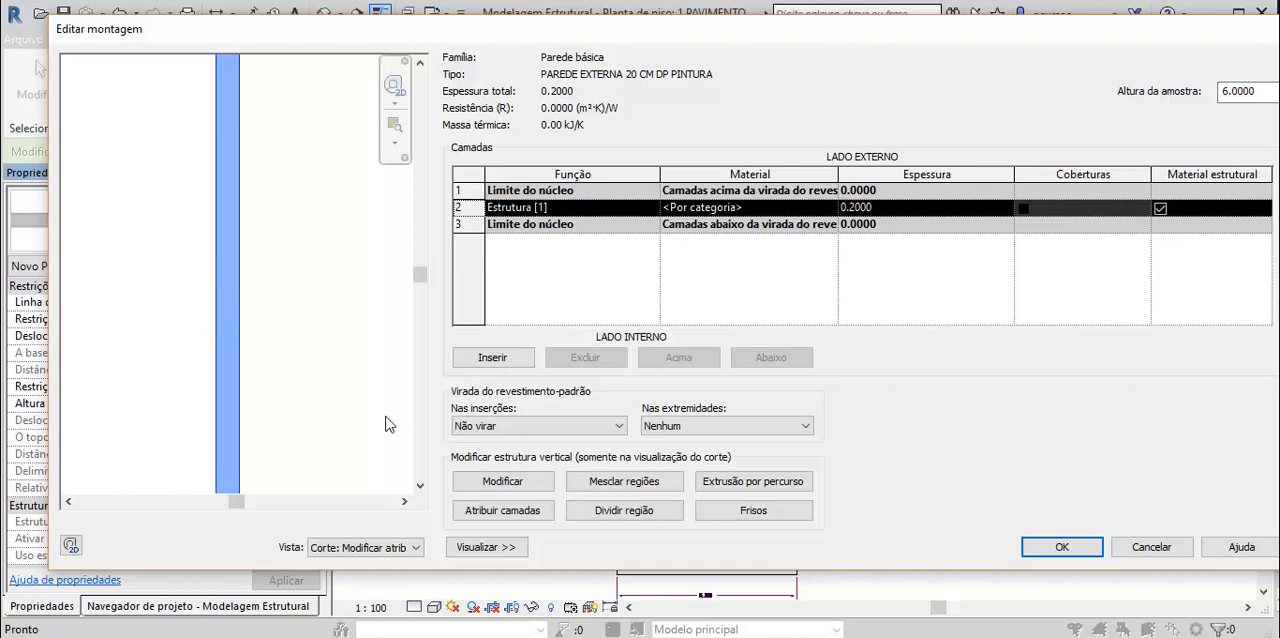
- Switch the assembly preview to the floor plan and insert a wall layer with the function Acabamento 1 [4]
{"action": "left_click", "coordinate": [414, 547]}
{"action": "left_click", "coordinate": [340, 582]}
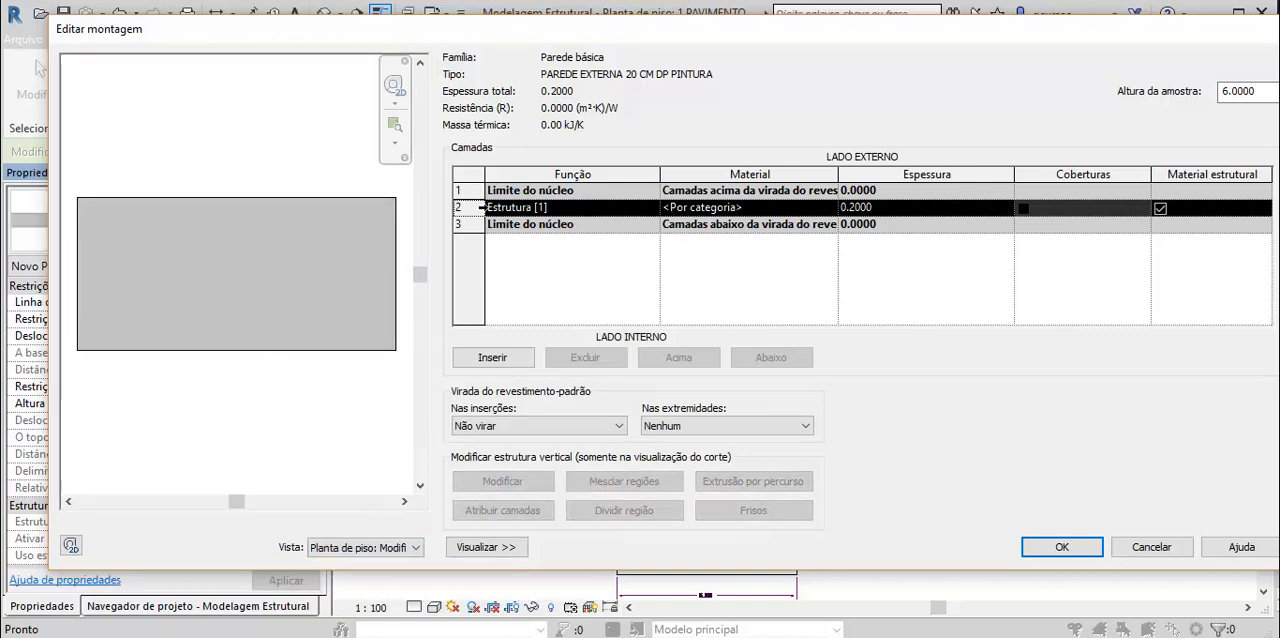
{"action": "left_click", "coordinate": [488, 358]}
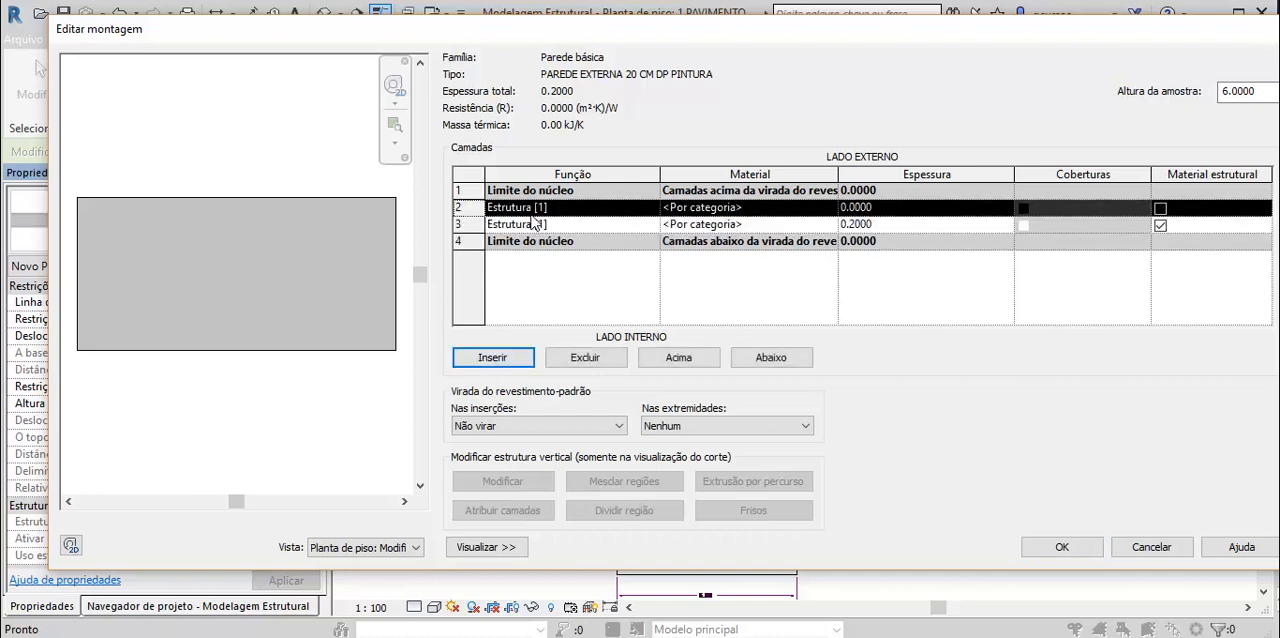
{"action": "left_click", "coordinate": [584, 209]}
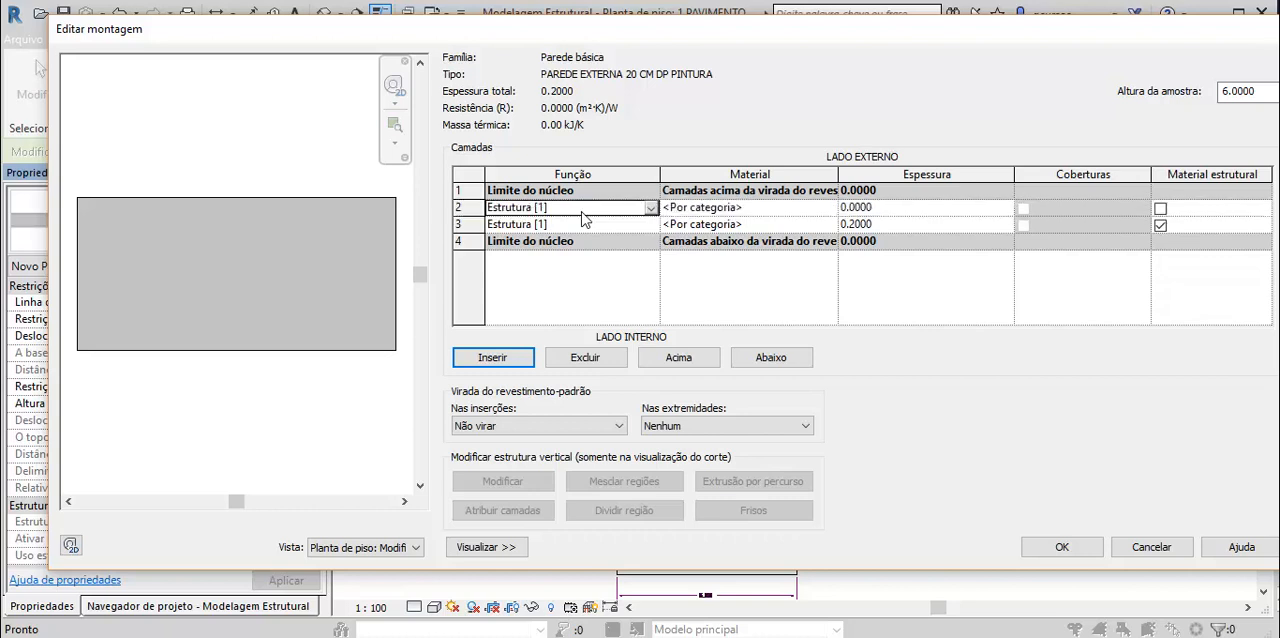
{"action": "left_click", "coordinate": [650, 208]}
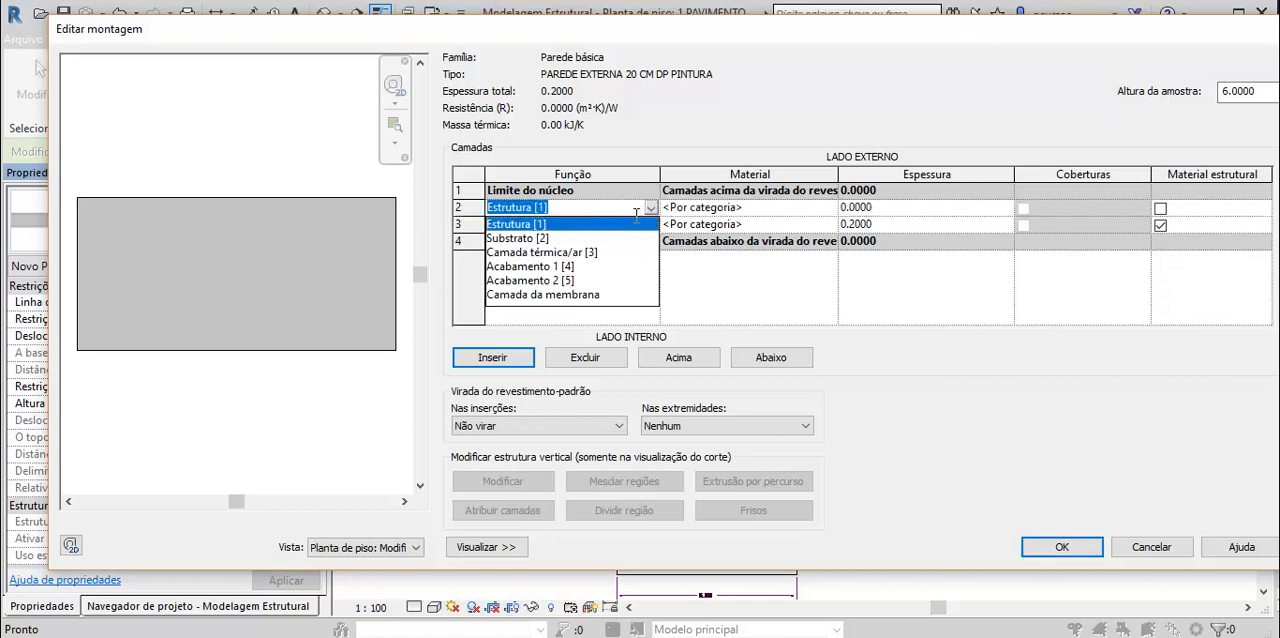
{"action": "left_click", "coordinate": [550, 268]}
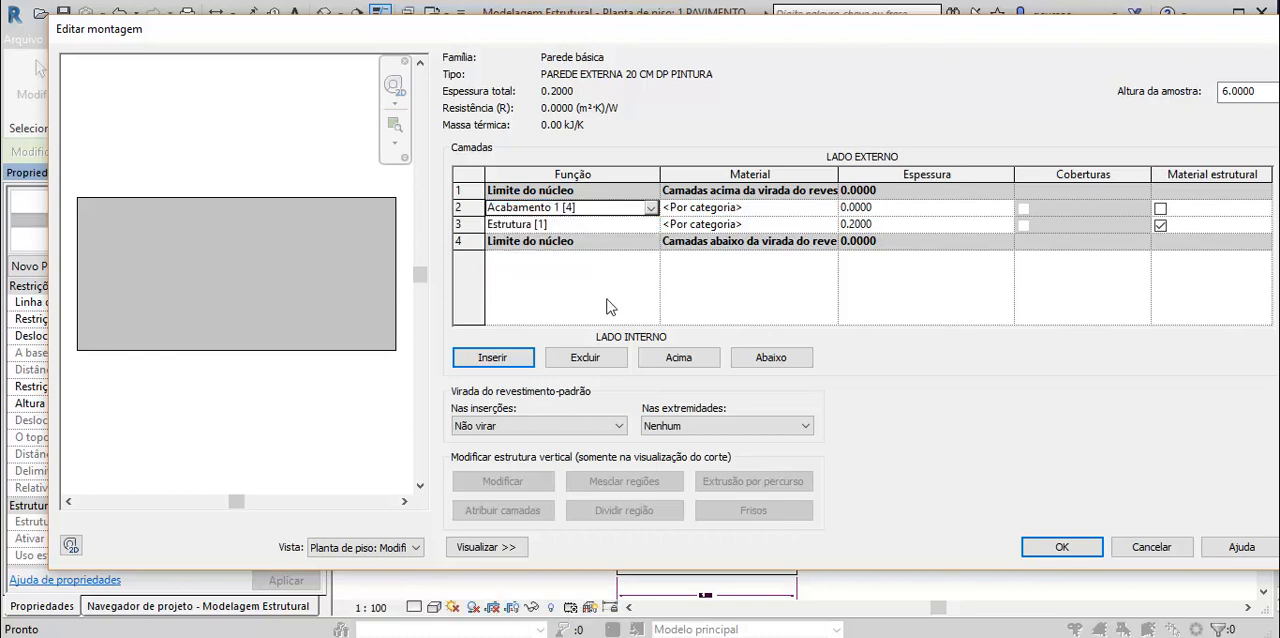
- Insert another wall layer and set its function to Acabamento 2 [5]
{"action": "left_click", "coordinate": [500, 360]}
{"action": "left_click", "coordinate": [565, 208]}
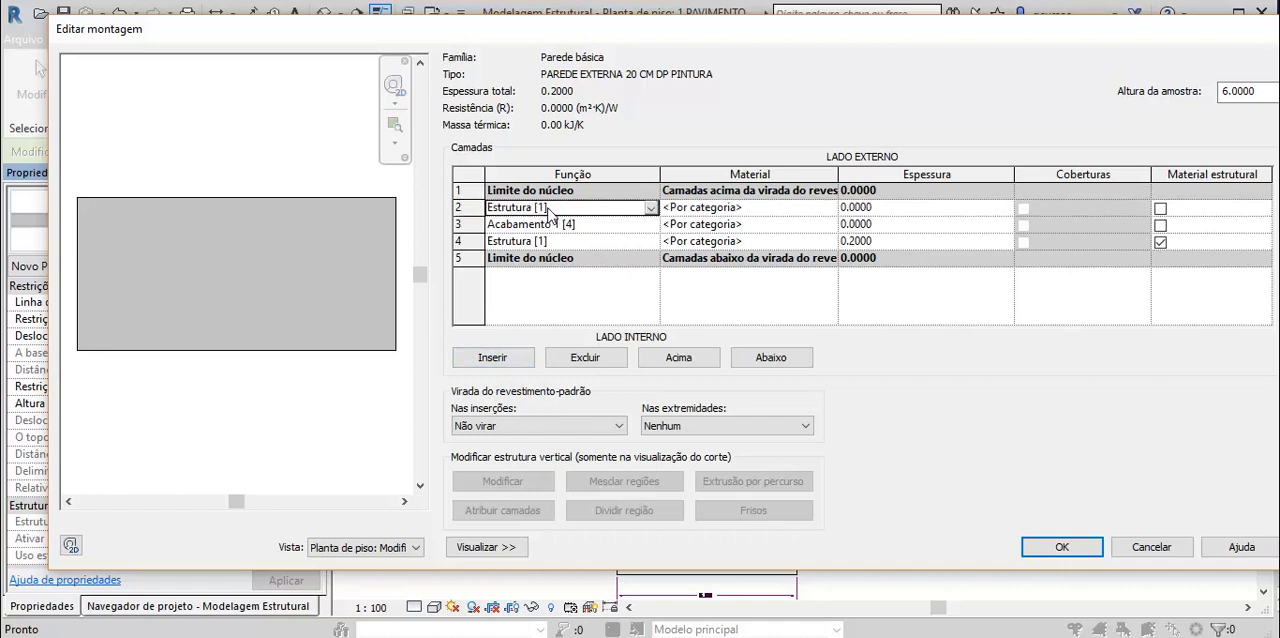
{"action": "left_click", "coordinate": [650, 208]}
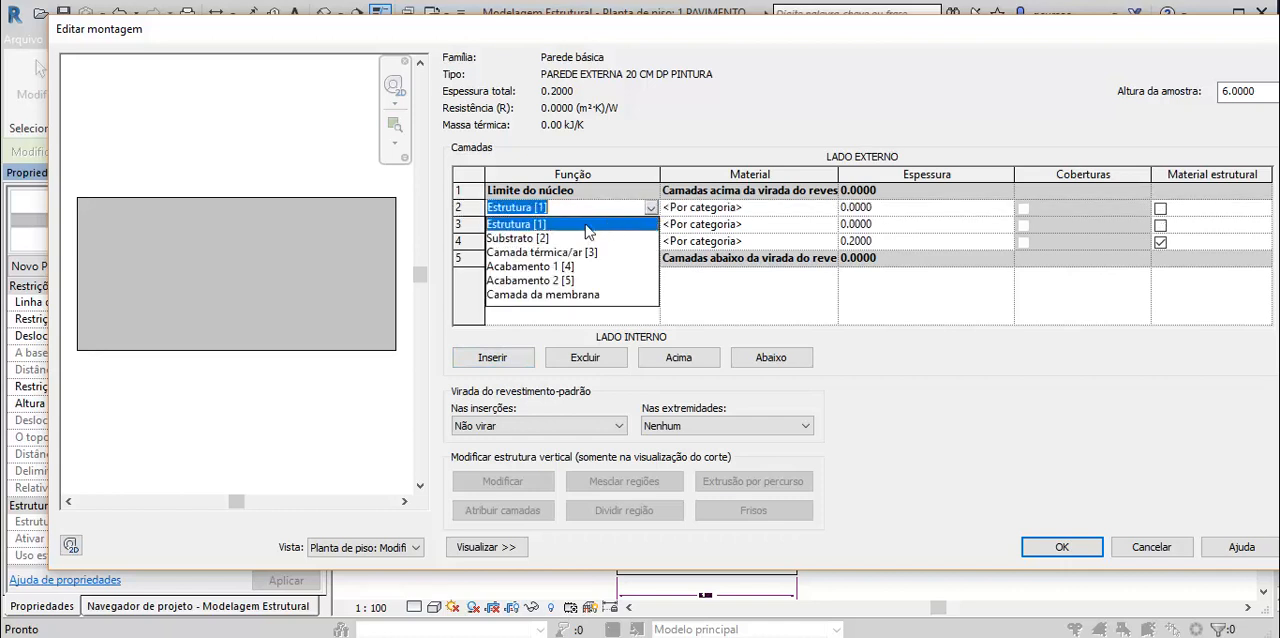
{"action": "left_click", "coordinate": [540, 281]}
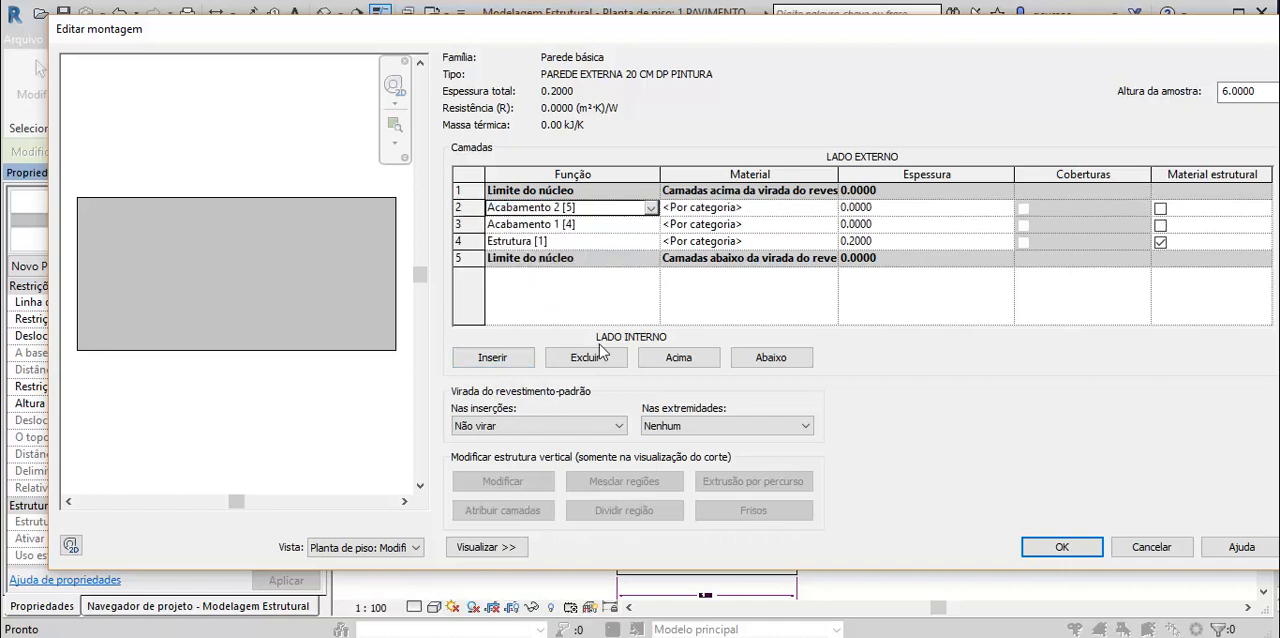
- Move the Acabamento 2 layer below the interior core boundary and the Acabamento 1 layer above the exterior core boundary
{"action": "left_click", "coordinate": [541, 209]}
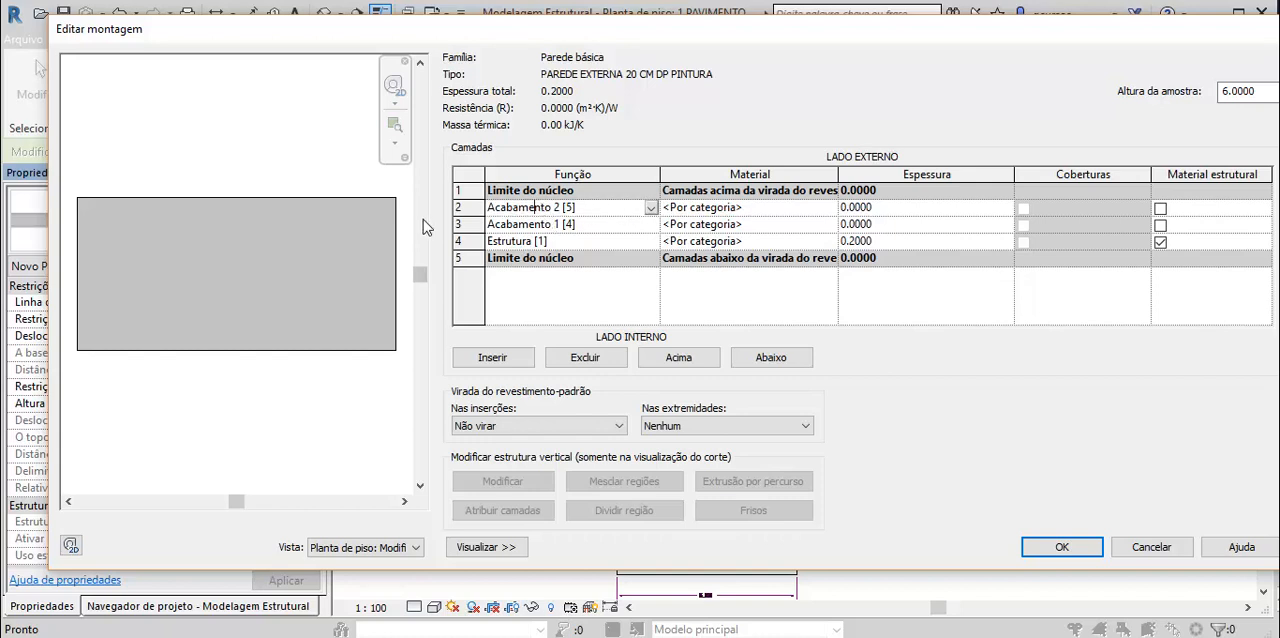
{"action": "left_click", "coordinate": [462, 207]}
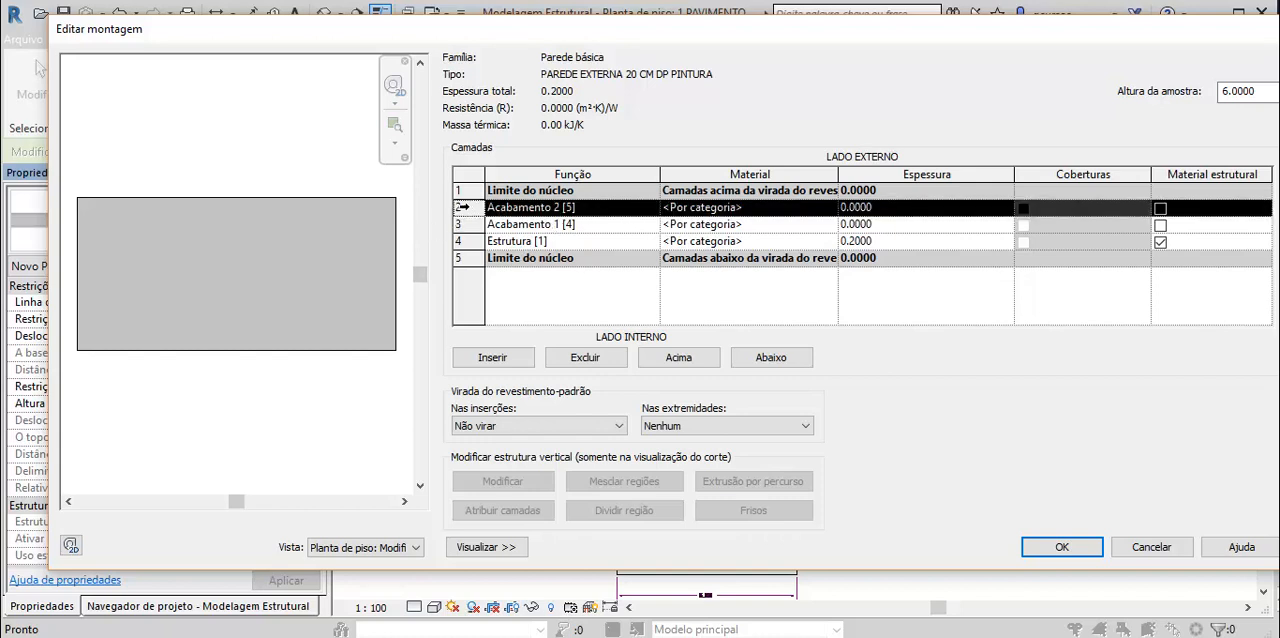
{"action": "left_click", "coordinate": [776, 358]}
{"action": "left_click", "coordinate": [776, 358]}
{"action": "left_click", "coordinate": [776, 358]}
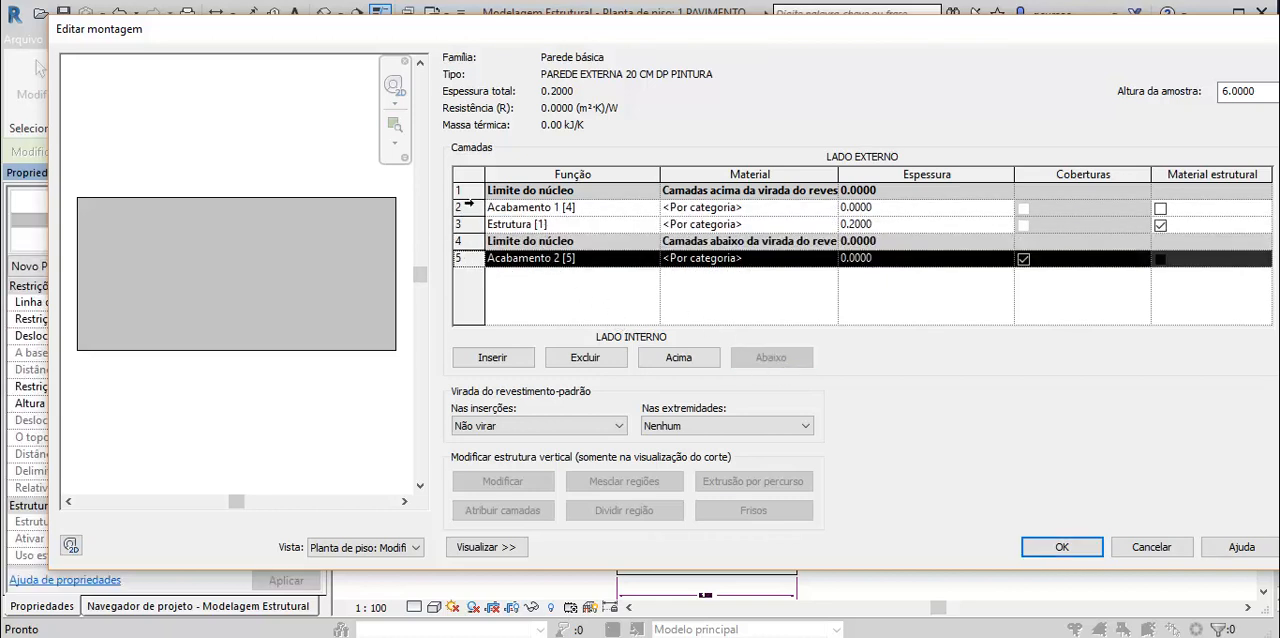
{"action": "left_click", "coordinate": [463, 207]}
{"action": "left_click", "coordinate": [687, 356]}
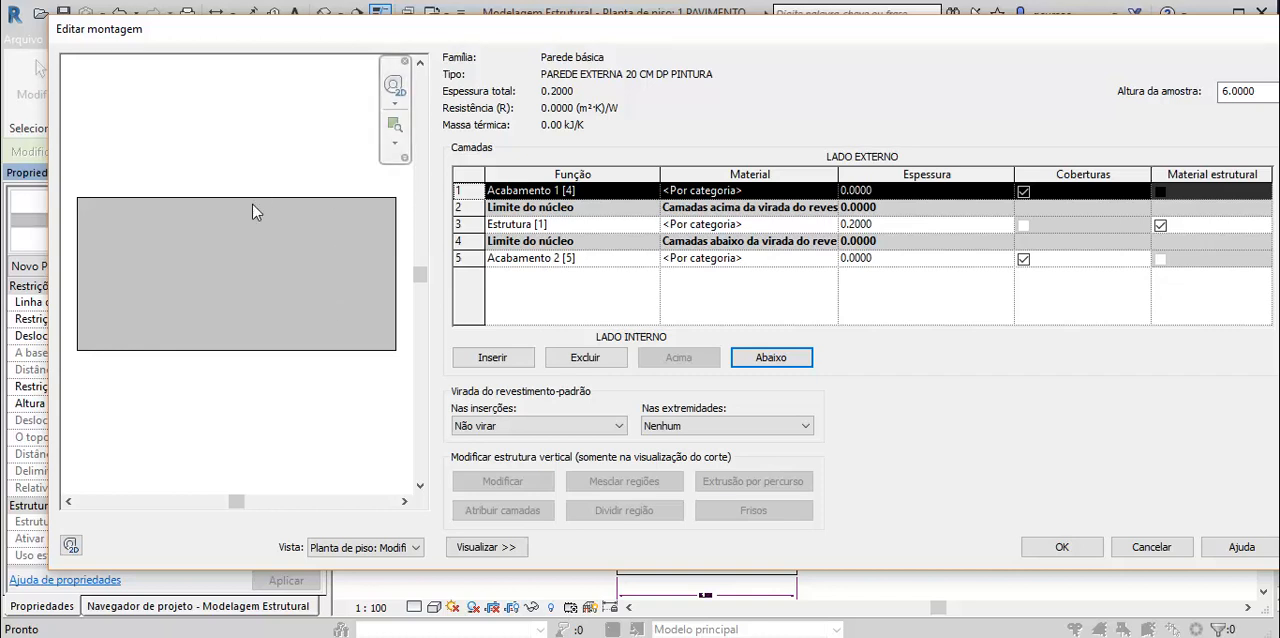
- Set the thickness of both the Acabamento 1 and Acabamento 2 layers to 0.0250
{"action": "left_click", "coordinate": [846, 191]}
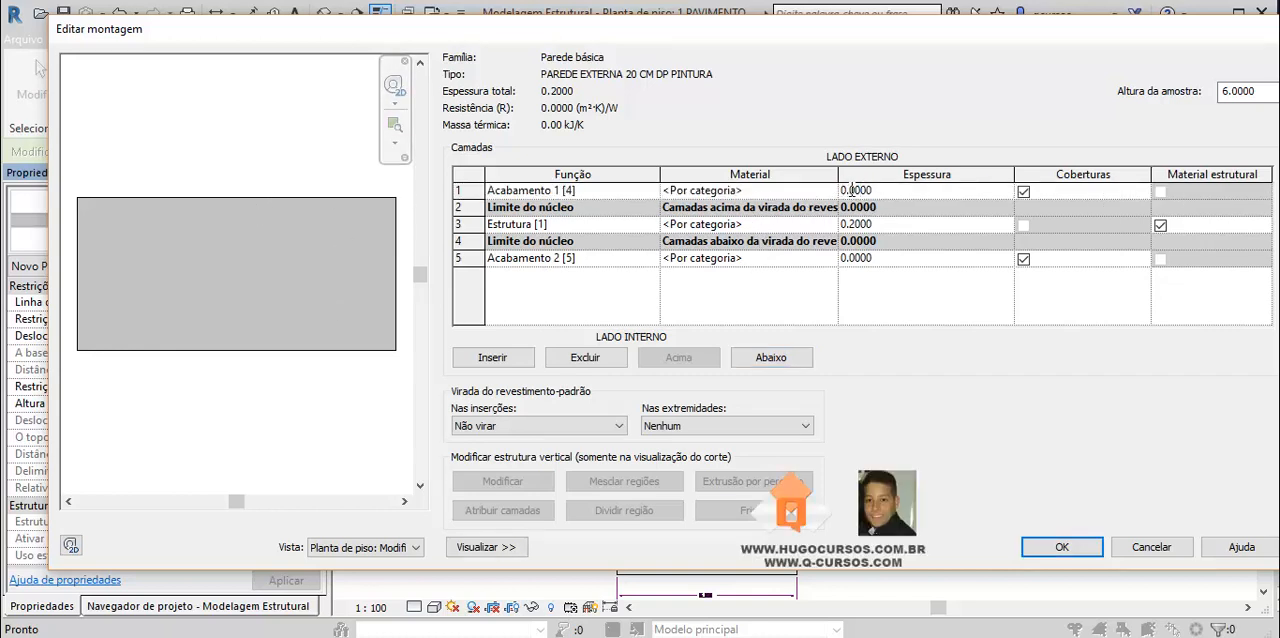
{"action": "left_click_drag", "start_coordinate": [856, 190], "coordinate": [871, 190]}
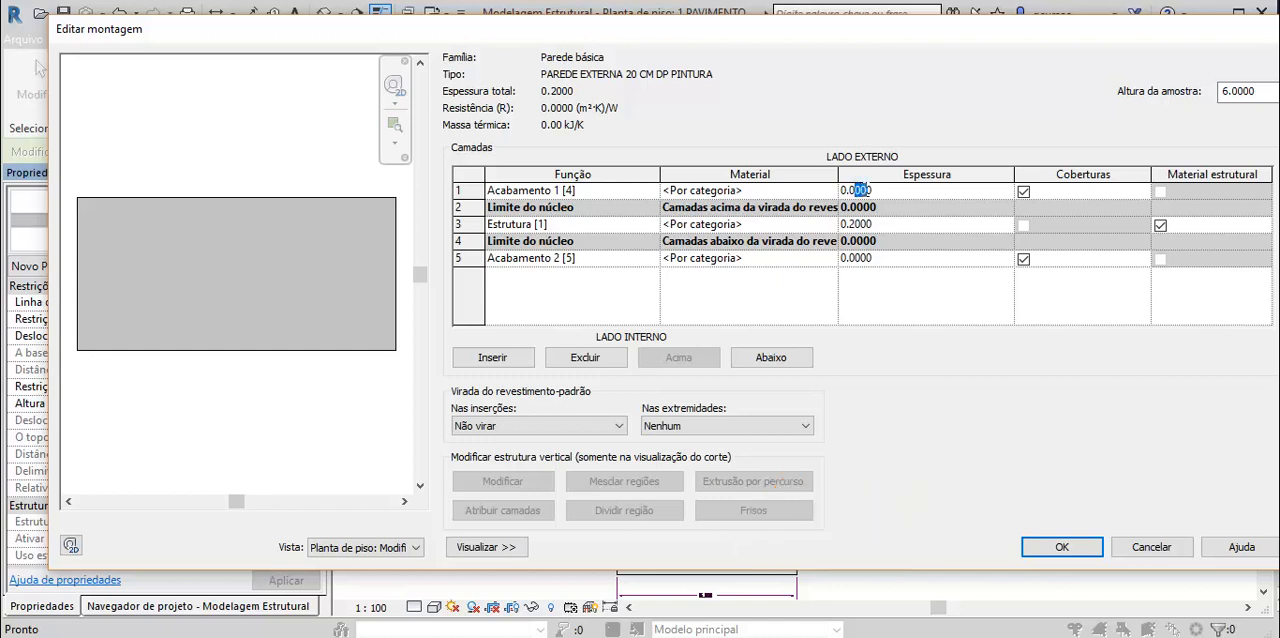
{"action": "type", "text": "25"}
{"action": "left_click", "coordinate": [858, 258]}
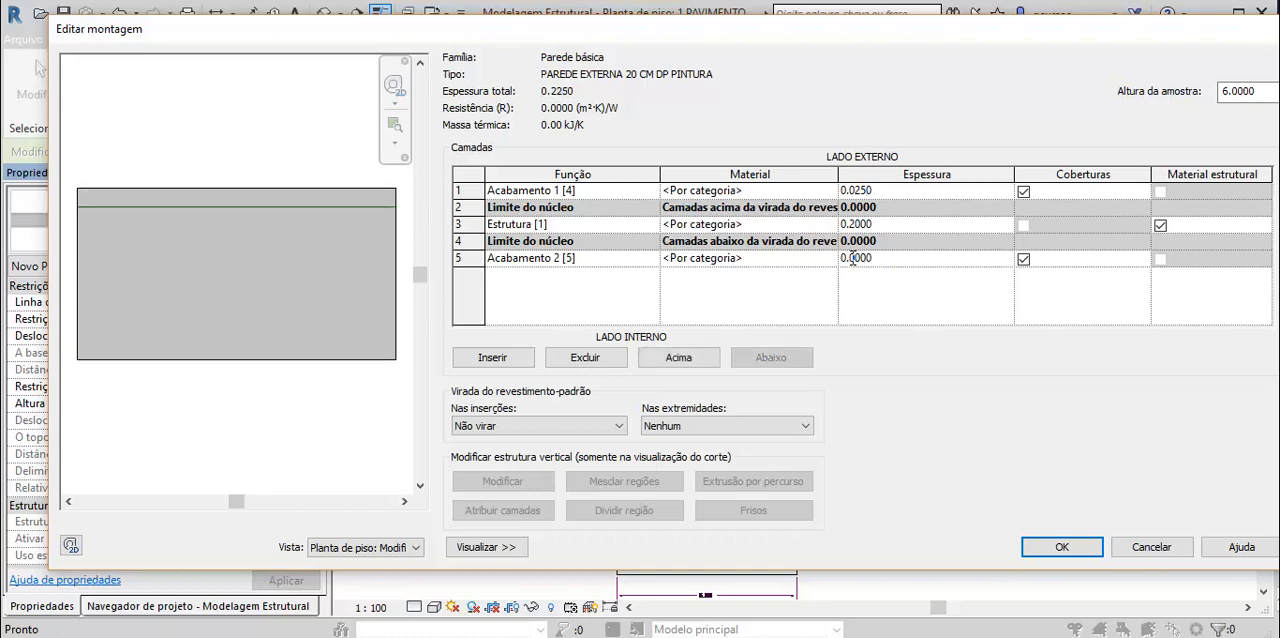
{"action": "left_click_drag", "start_coordinate": [852, 258], "coordinate": [865, 261]}
{"action": "type", "text": "25"}
- Set the thickness of the Estrutura [1] layer to 0.1500
{"action": "left_click", "coordinate": [858, 224]}
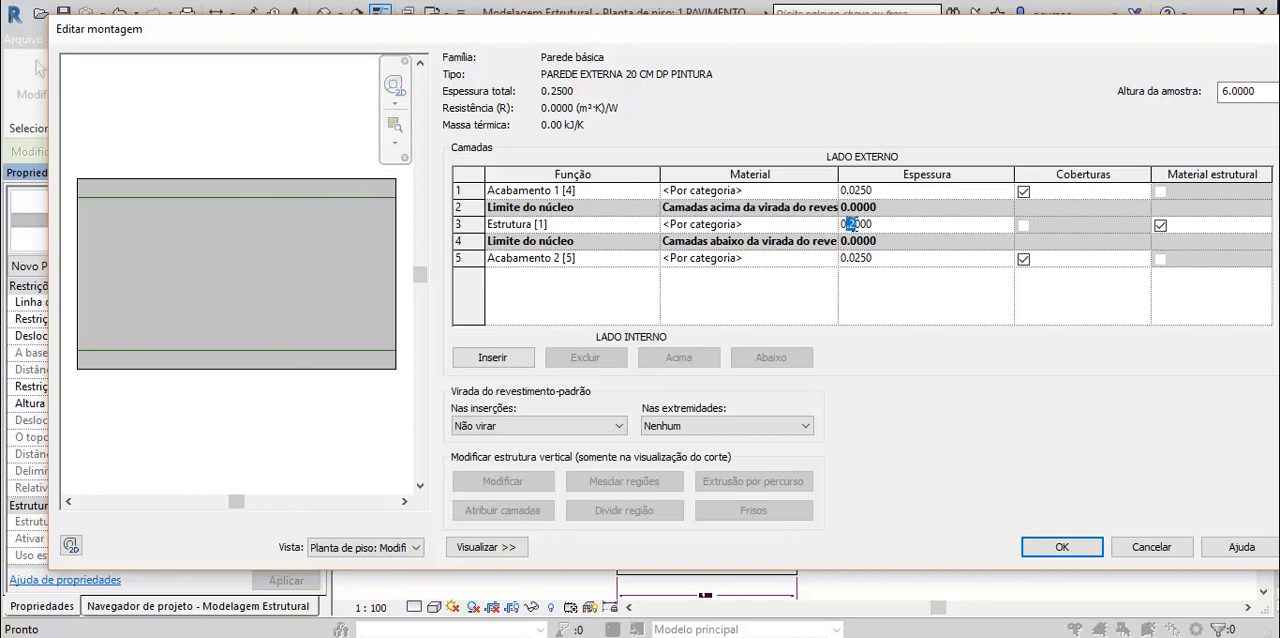
{"action": "left_click_drag", "start_coordinate": [861, 225], "coordinate": [852, 223]}
{"action": "type", "text": "15"}
{"action": "left_click", "coordinate": [938, 324]}
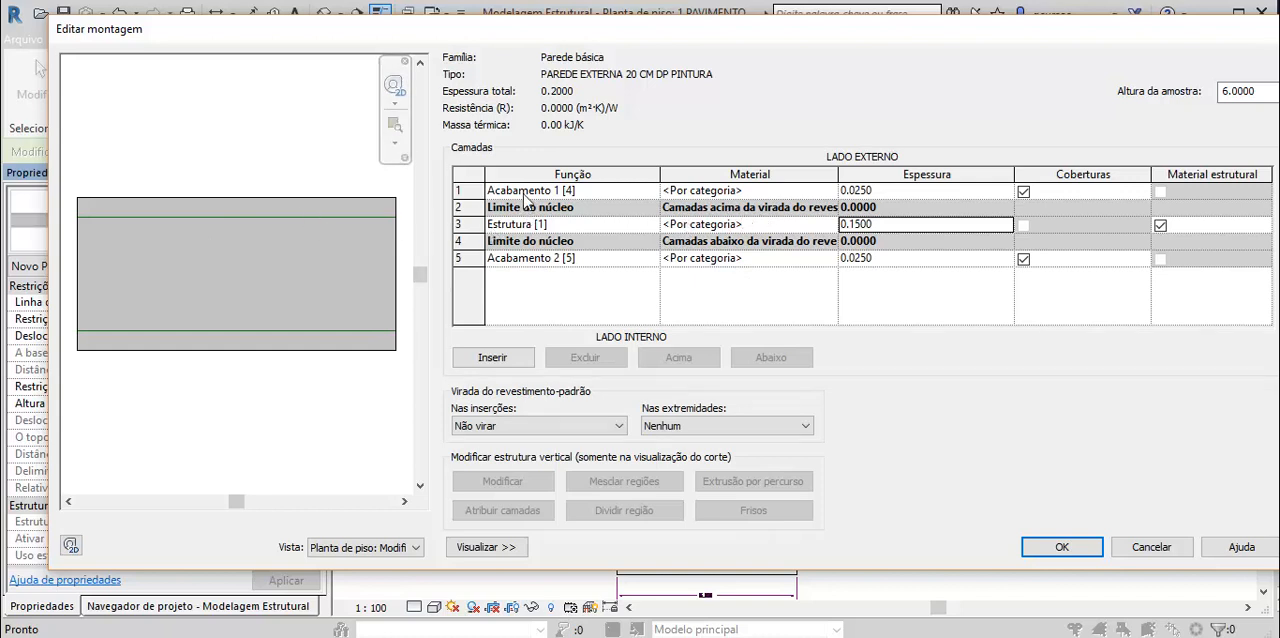
- Open the material browser for the Acabamento 1 layer and search the project materials for "pintura"
{"action": "left_click", "coordinate": [724, 192]}
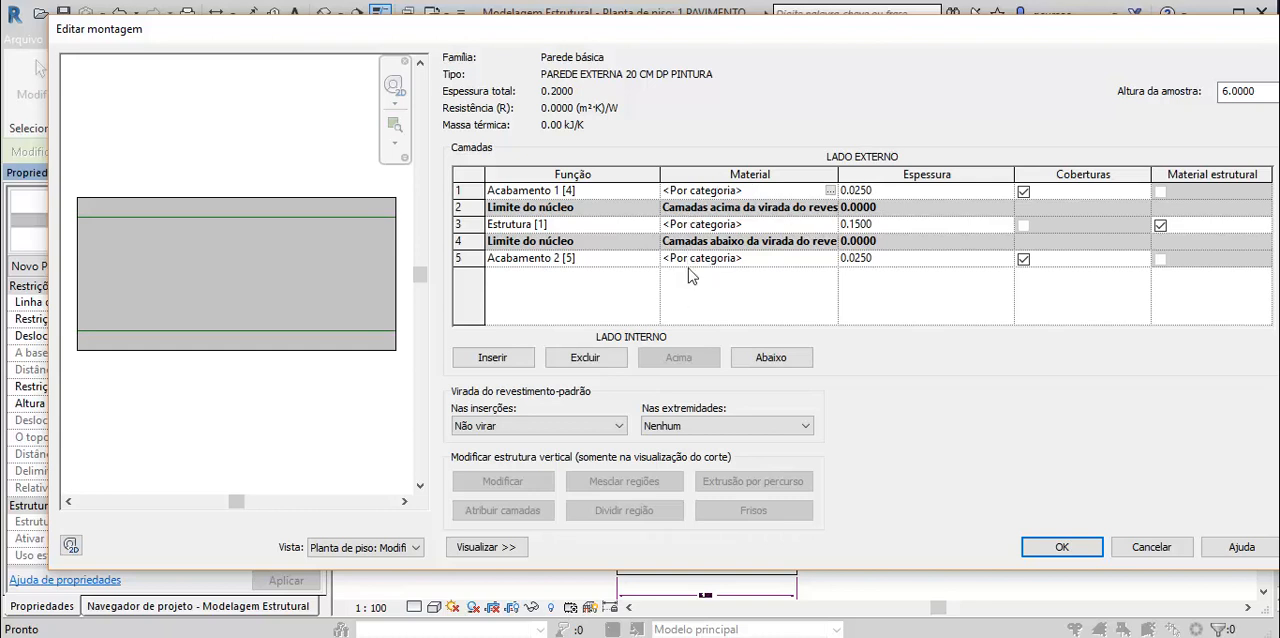
{"action": "left_click", "coordinate": [830, 190]}
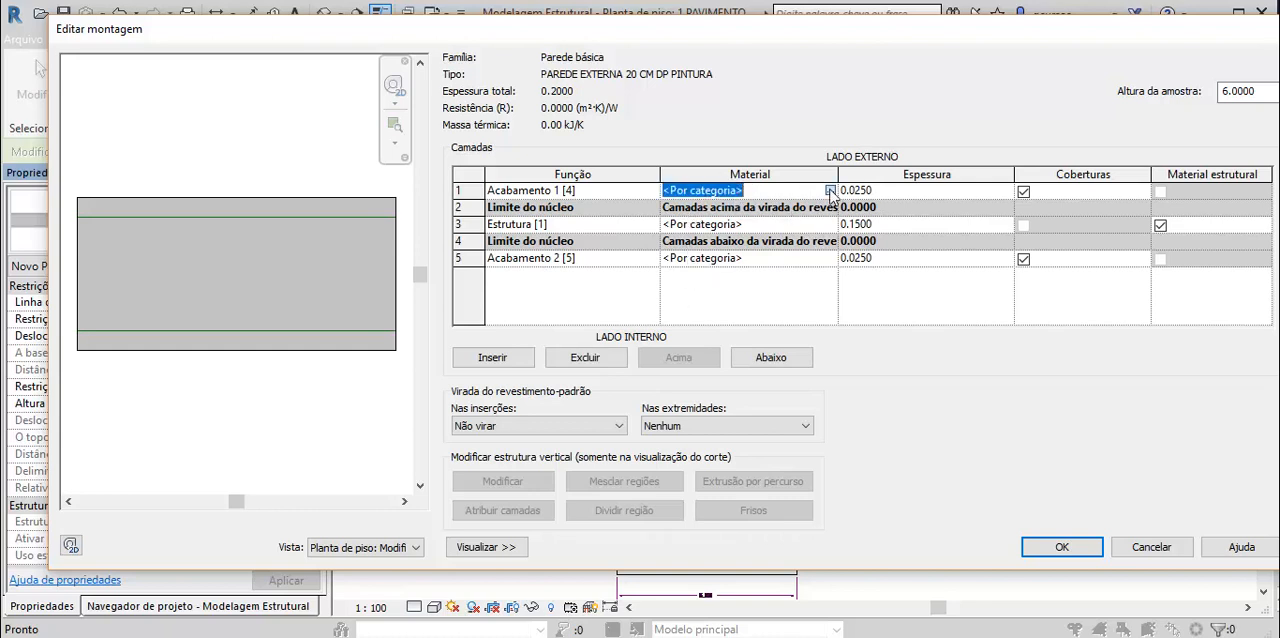
{"action": "left_click", "coordinate": [830, 190]}
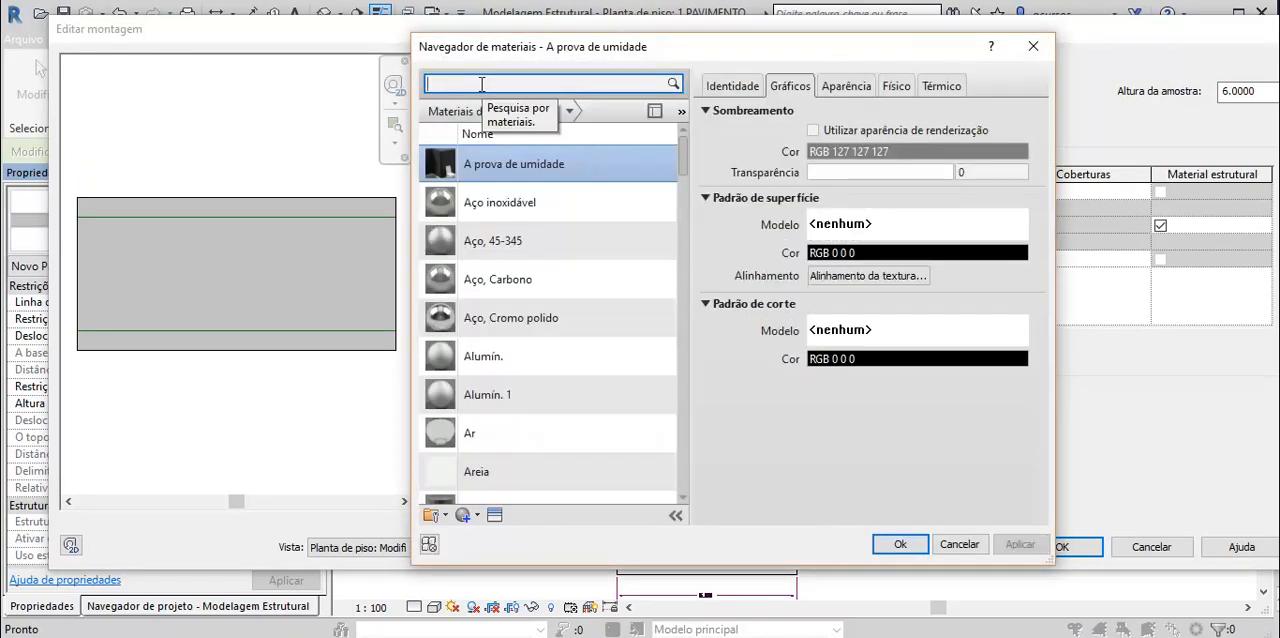
{"action": "type", "text": "pintu"}
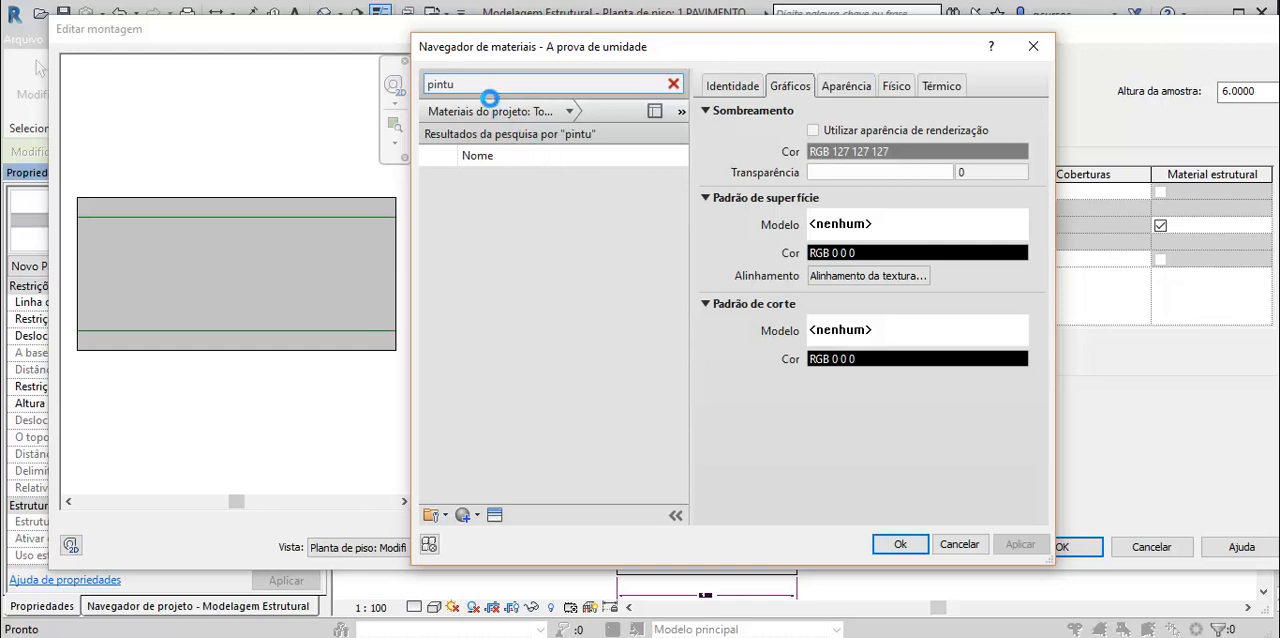
{"action": "type", "text": "ra"}
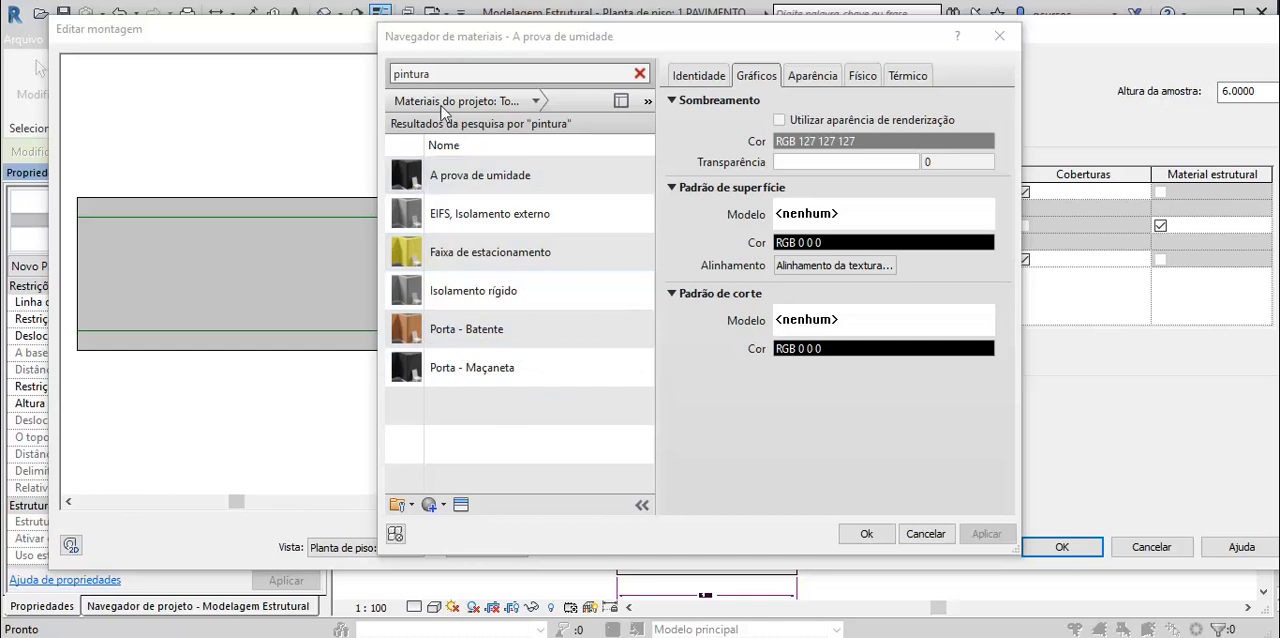
- Create a new material and name it ".PINTURA BRANCA"
{"action": "left_click", "coordinate": [440, 505]}
{"action": "left_click", "coordinate": [487, 523]}
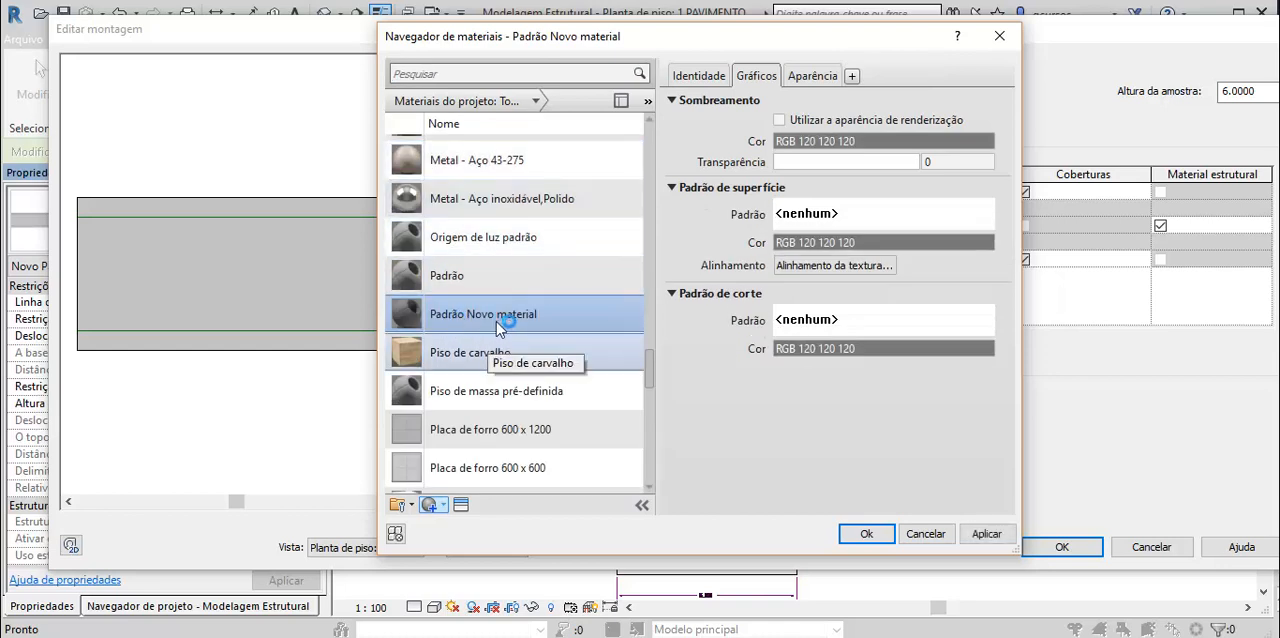
{"action": "left_click", "coordinate": [703, 80]}
{"action": "left_click_drag", "start_coordinate": [782, 103], "coordinate": [904, 107]}
{"action": "key", "text": "BackSpace"}
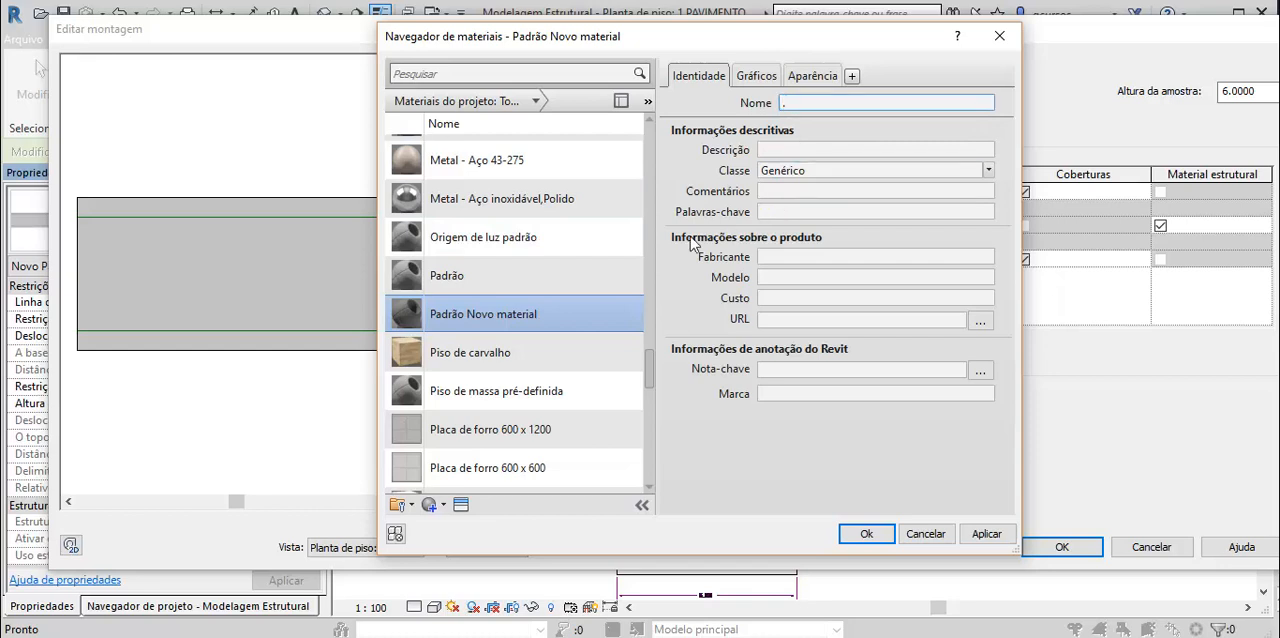
{"action": "type", "text": "NTURA BRANCA"}
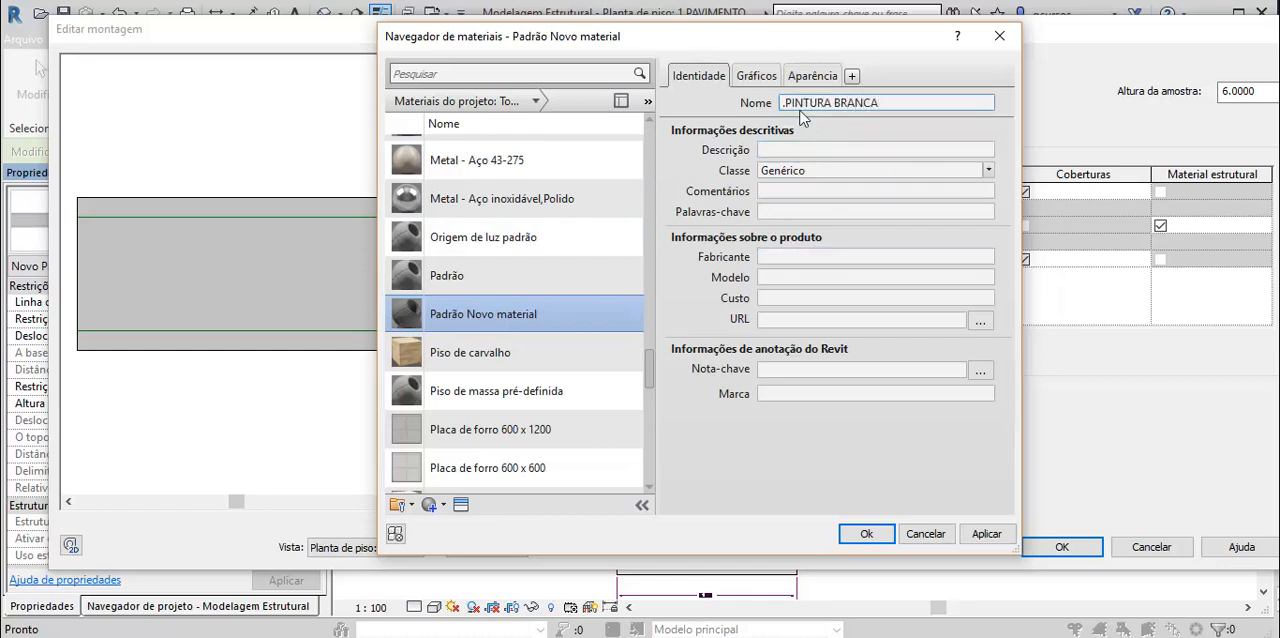
- Set the shading colour of the .PINTURA BRANCA material to white, RGB 255 255 255
{"action": "left_click", "coordinate": [766, 76]}
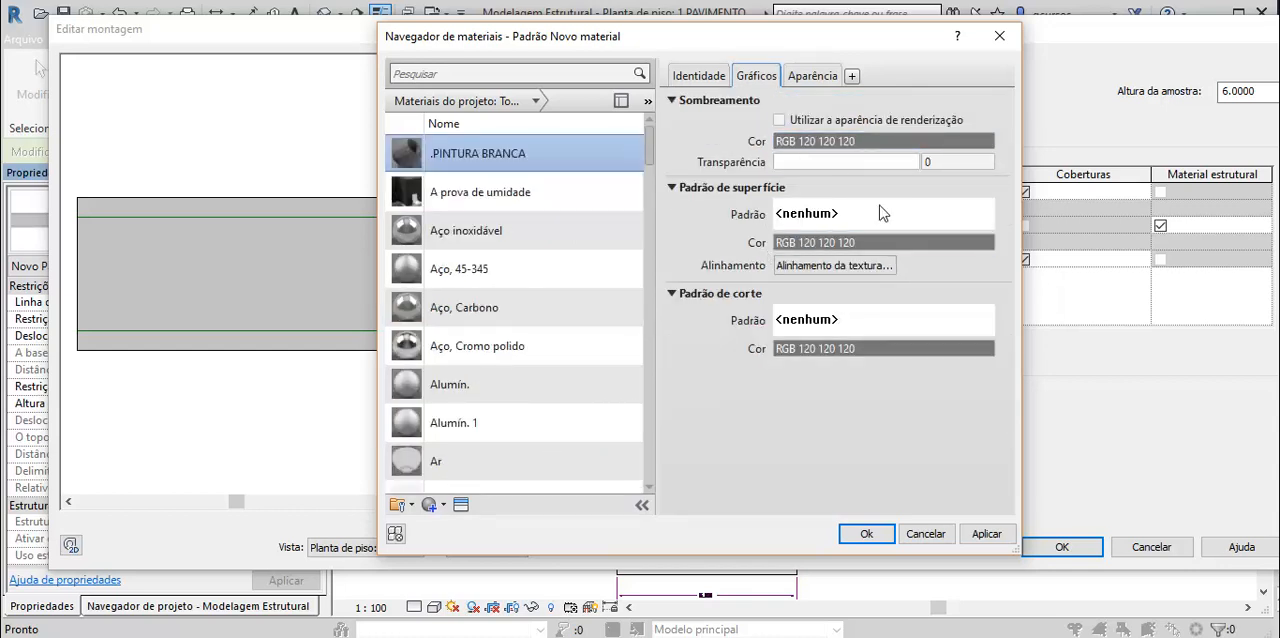
{"action": "left_click", "coordinate": [815, 146]}
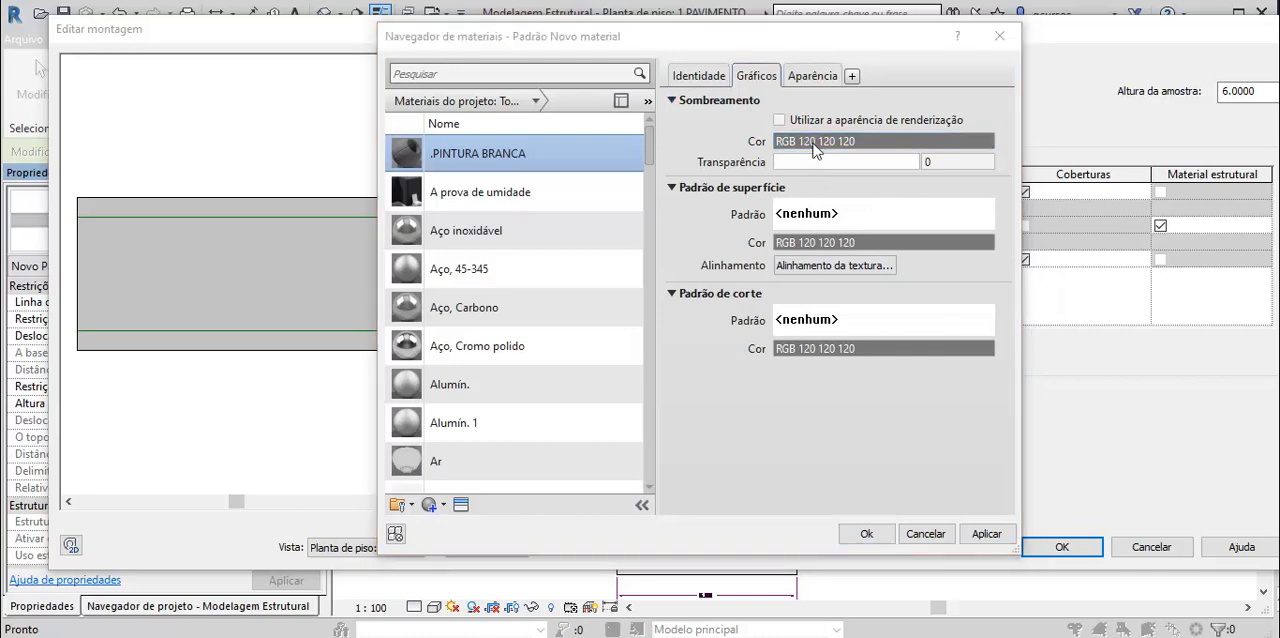
{"action": "left_click", "coordinate": [497, 334]}
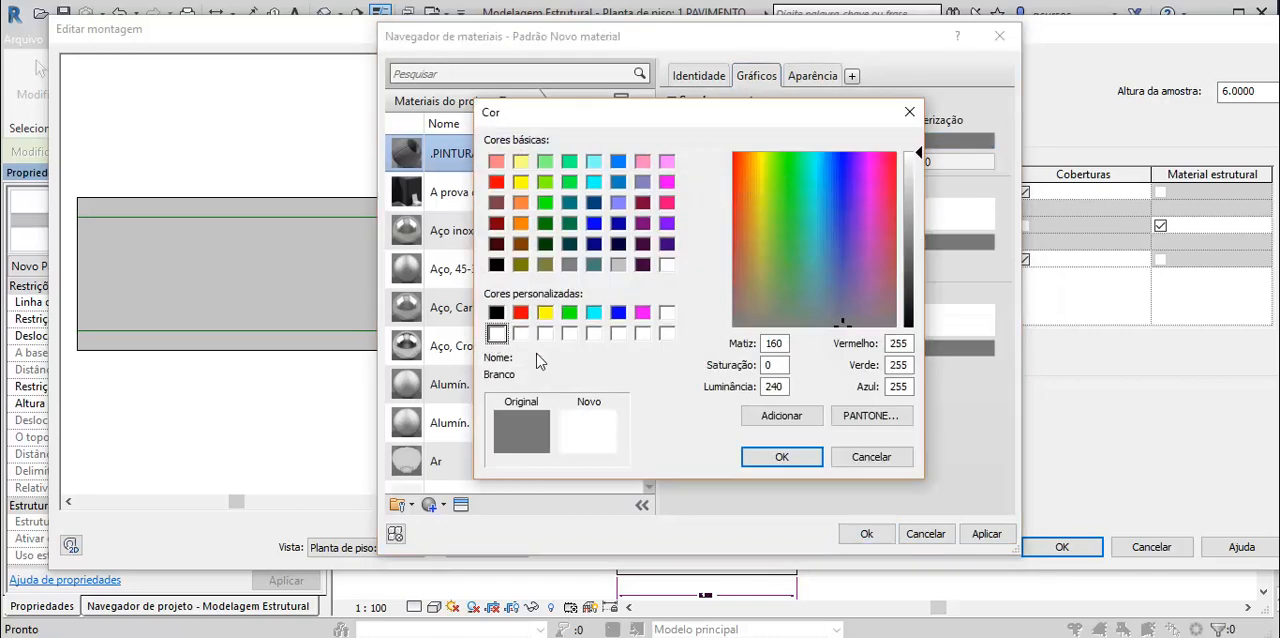
{"action": "left_click", "coordinate": [803, 466]}
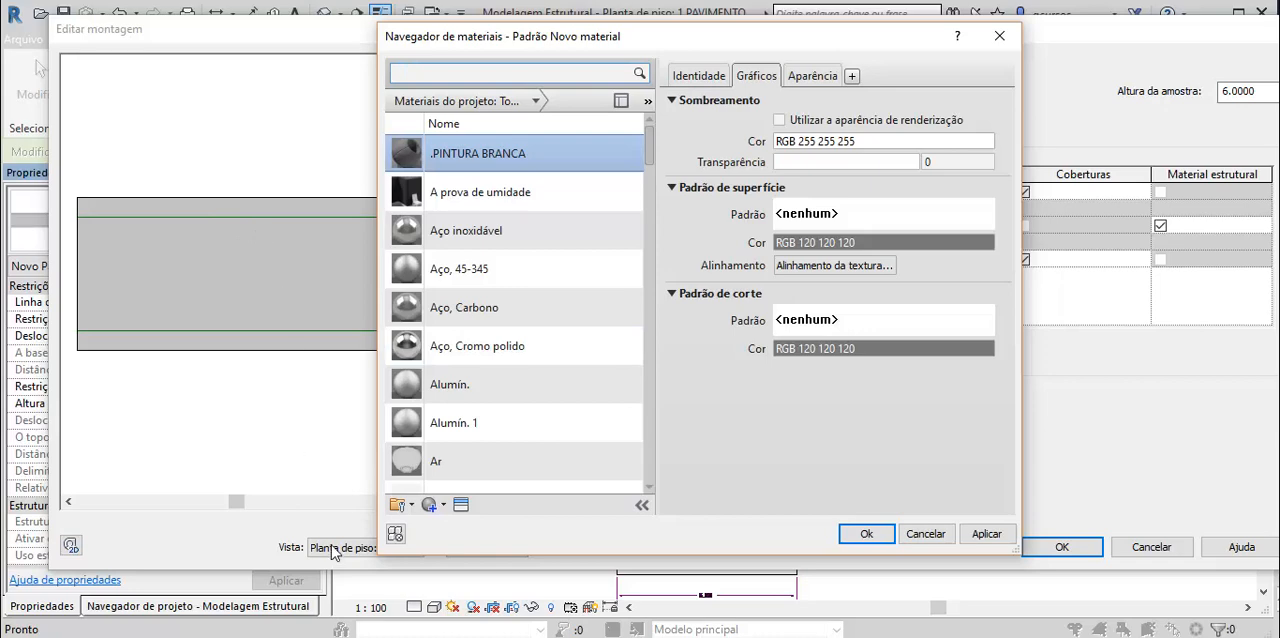
- Assign the widely spaced diagonal crosshatch ("Hachura cruzada diagon...") as the cut pattern of the .PINTURA BRANCA material
{"action": "left_click", "coordinate": [838, 318]}
{"action": "left_click", "coordinate": [838, 320]}
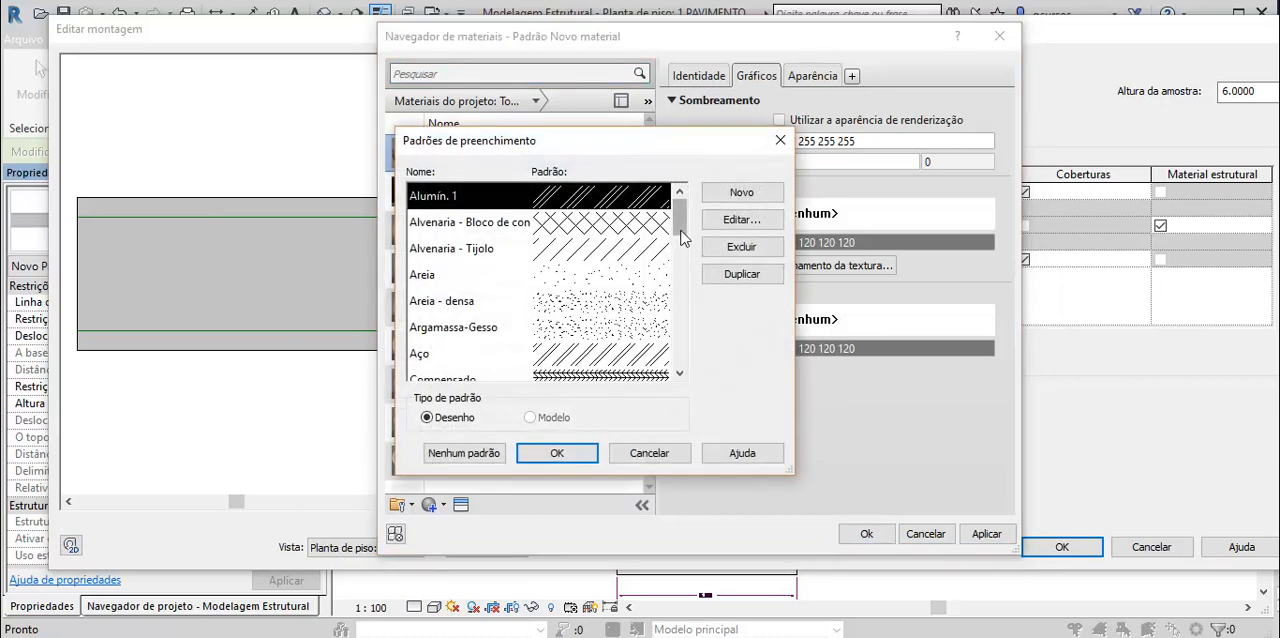
{"action": "left_click_drag", "start_coordinate": [680, 223], "coordinate": [688, 303]}
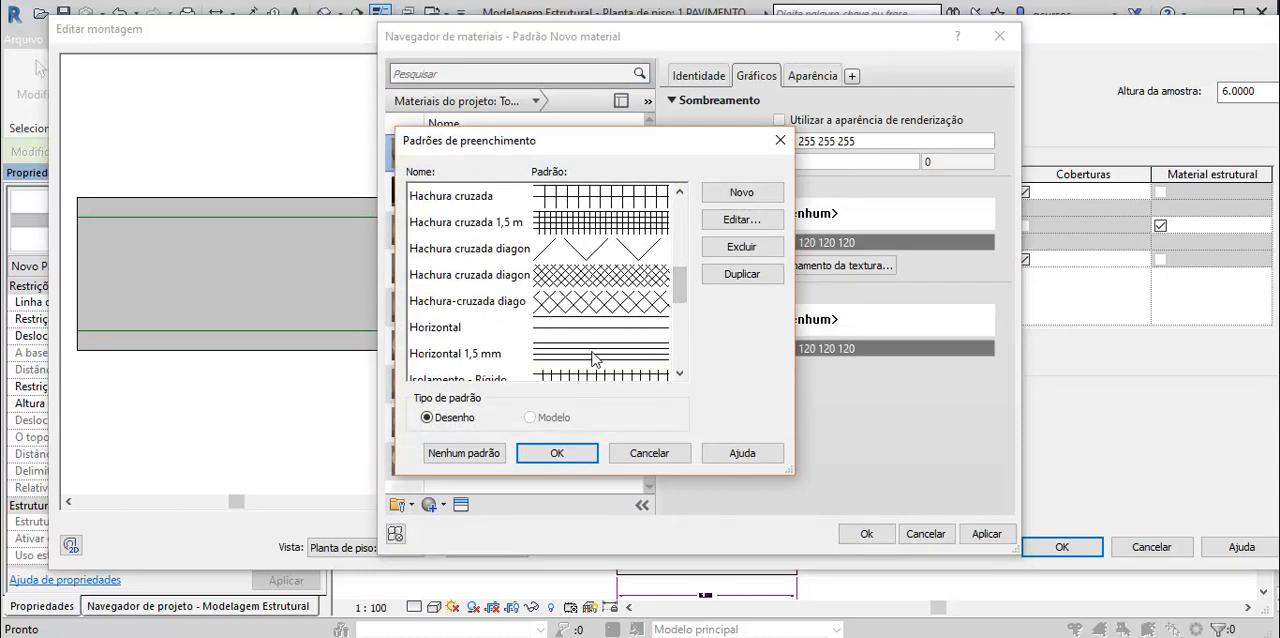
{"action": "left_click", "coordinate": [586, 254]}
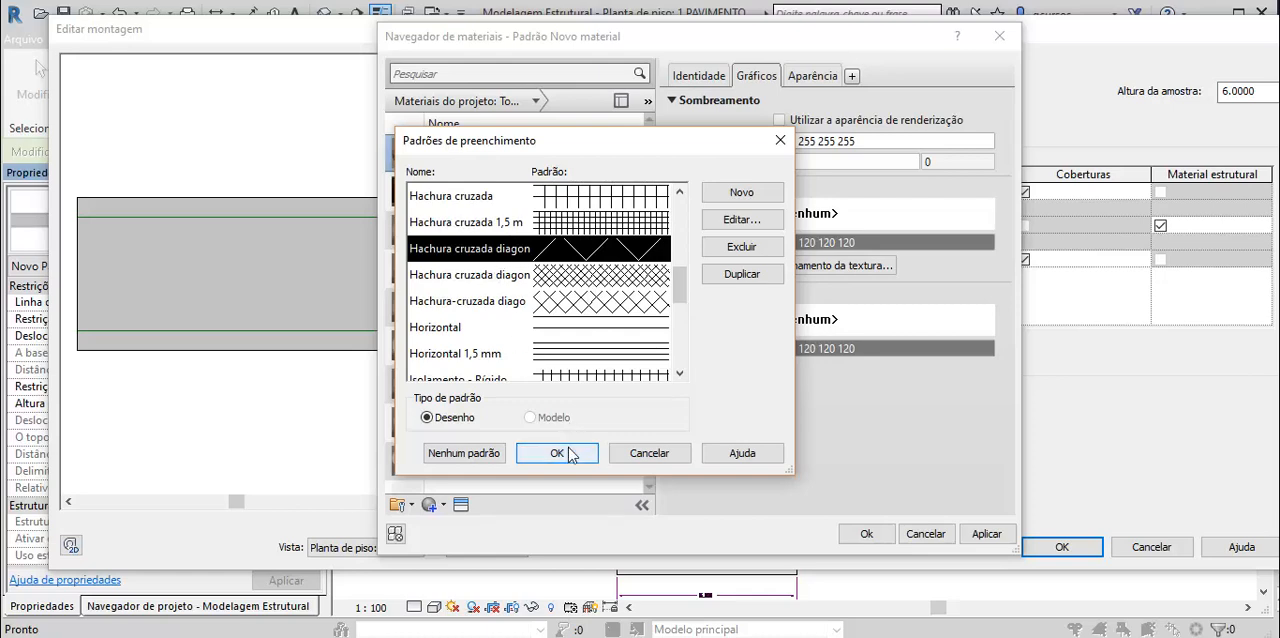
{"action": "left_click", "coordinate": [557, 453]}
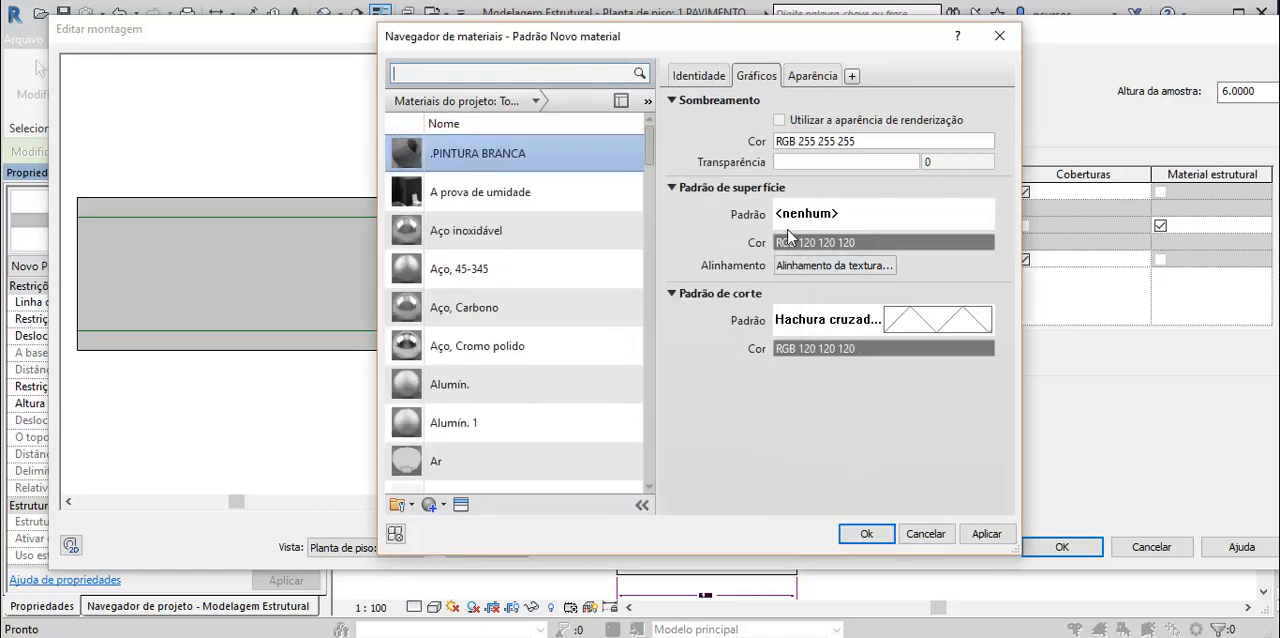
- Assign the "Alvenaria - Bloco de con..." crosshatch as the surface pattern of the .PINTURA BRANCA material
{"action": "left_click", "coordinate": [814, 213]}
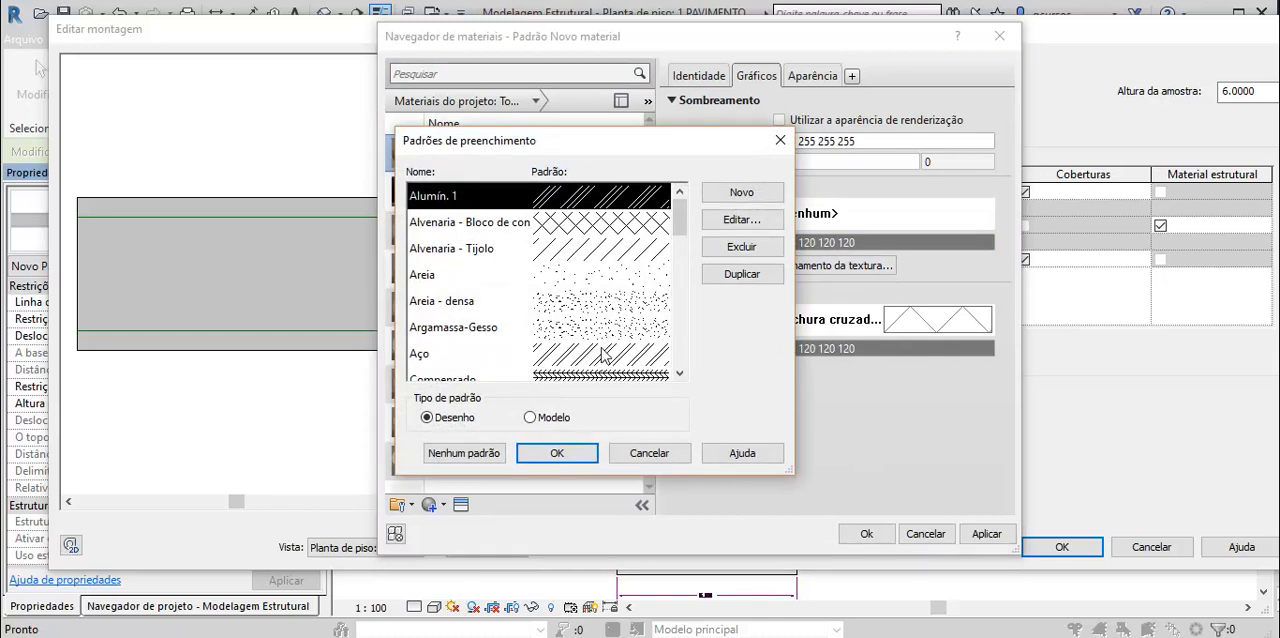
{"action": "left_click", "coordinate": [592, 232]}
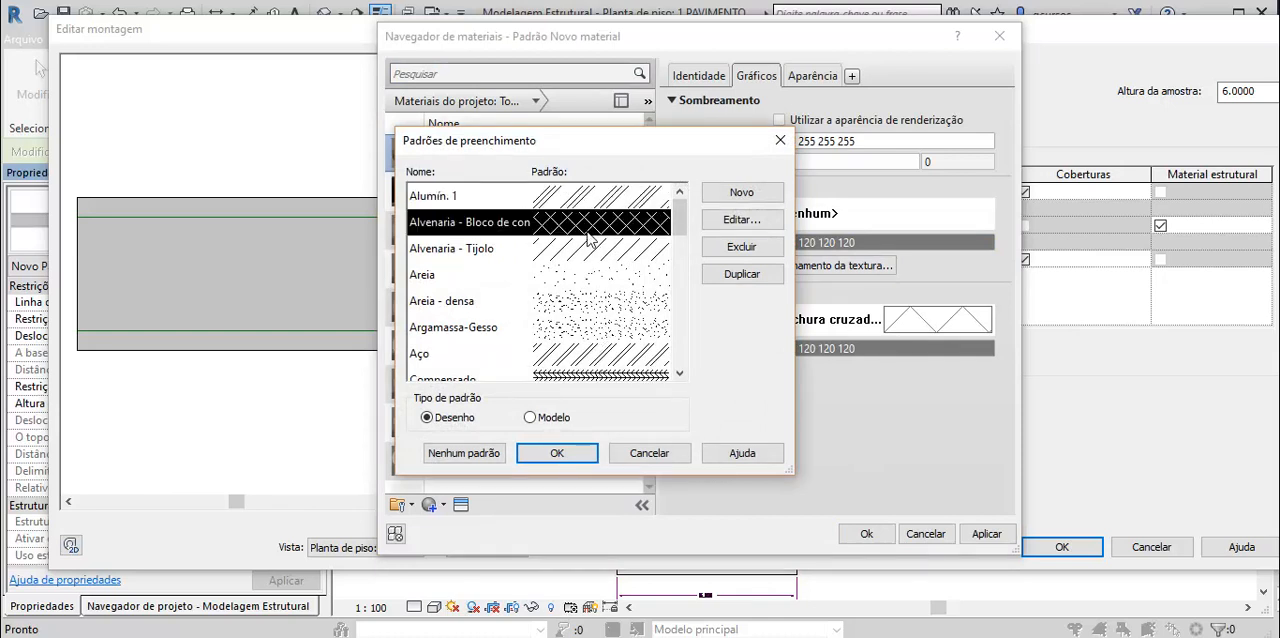
{"action": "left_click", "coordinate": [557, 453]}
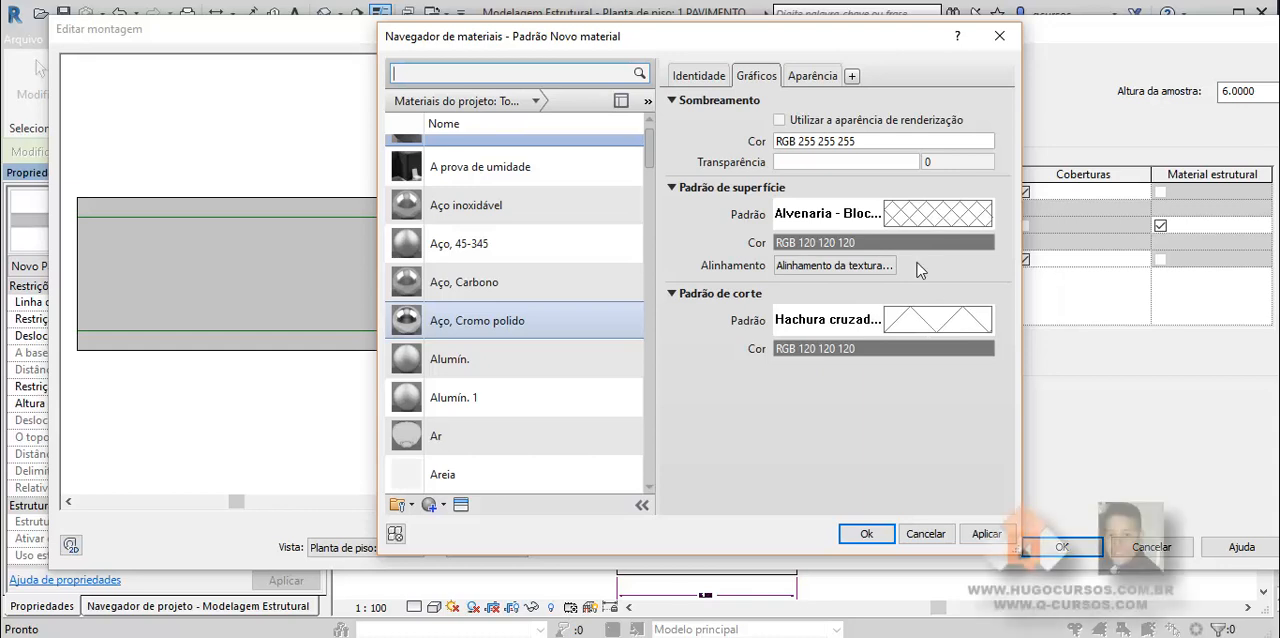
- Set the generic render appearance colour of the .PINTURA BRANCA material to white, RGB 255 255 255
{"action": "left_click", "coordinate": [816, 76]}
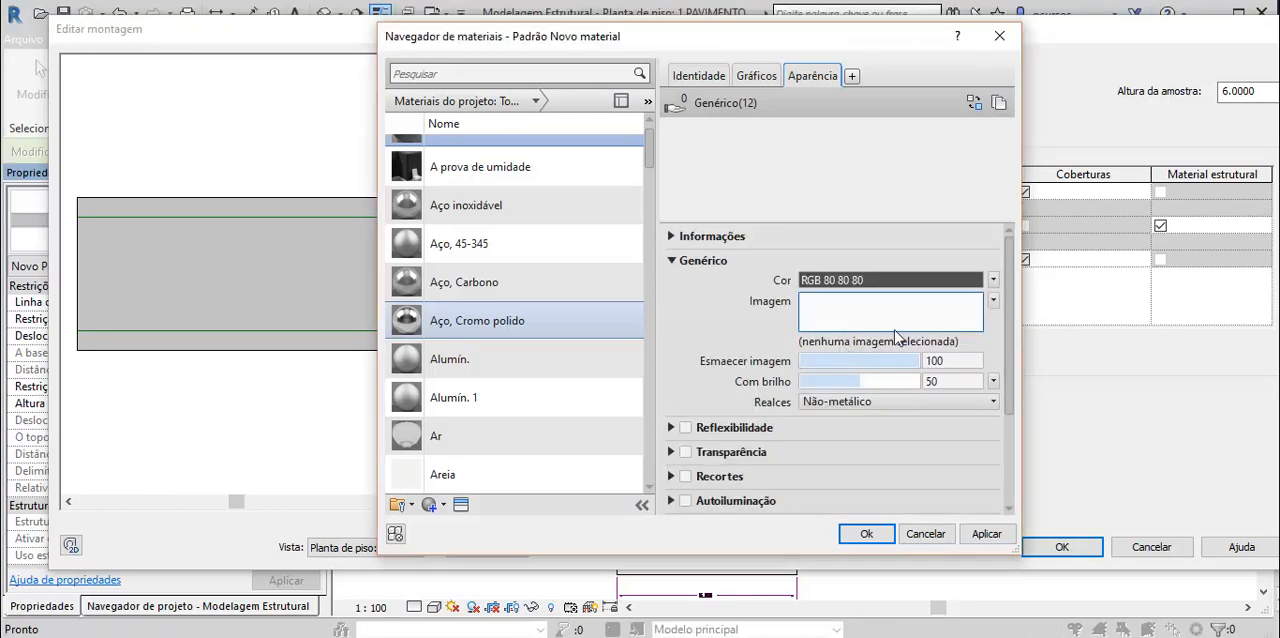
{"action": "left_click", "coordinate": [845, 280]}
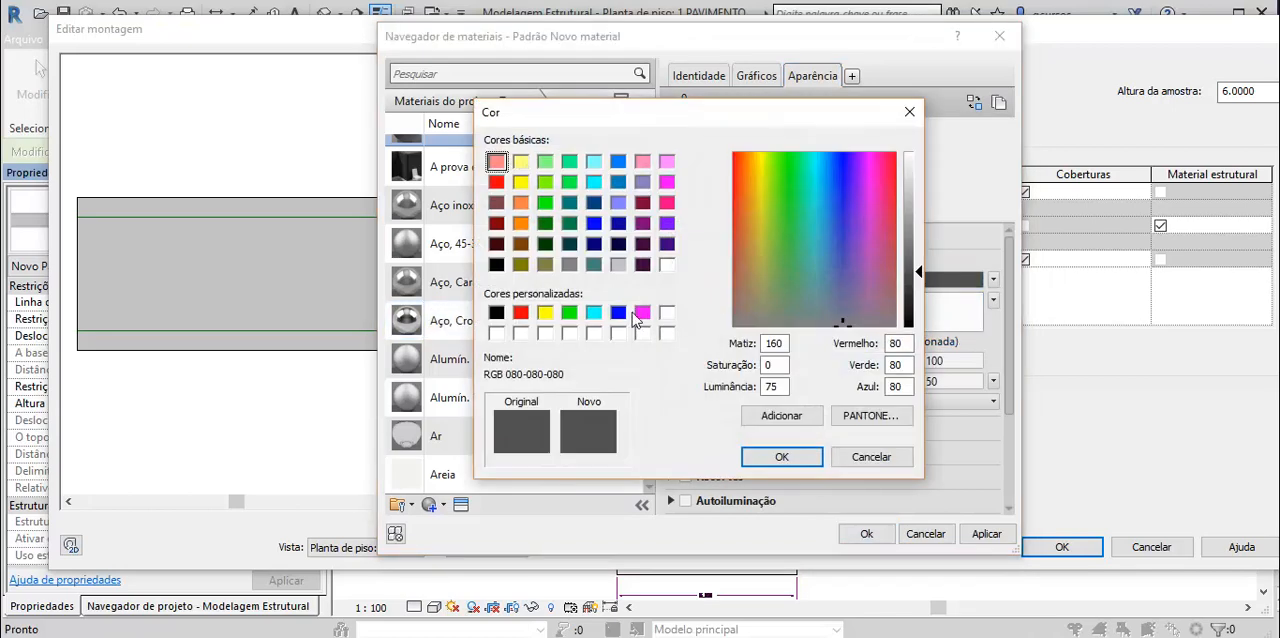
{"action": "left_click", "coordinate": [497, 333]}
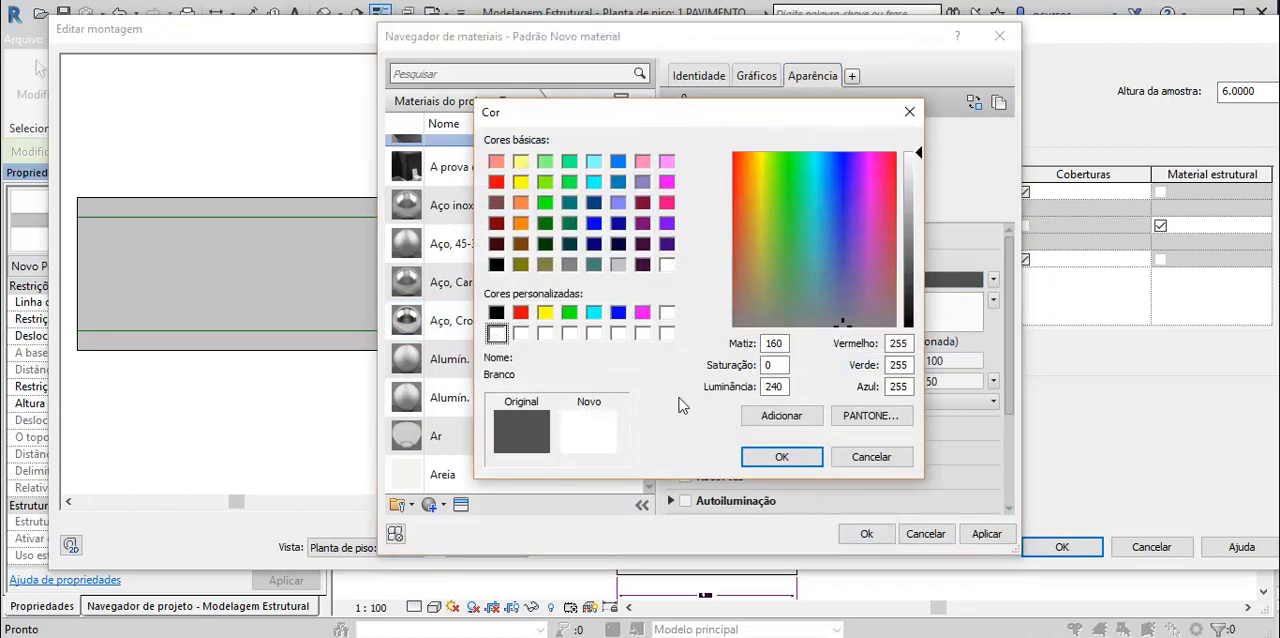
{"action": "left_click", "coordinate": [782, 458]}
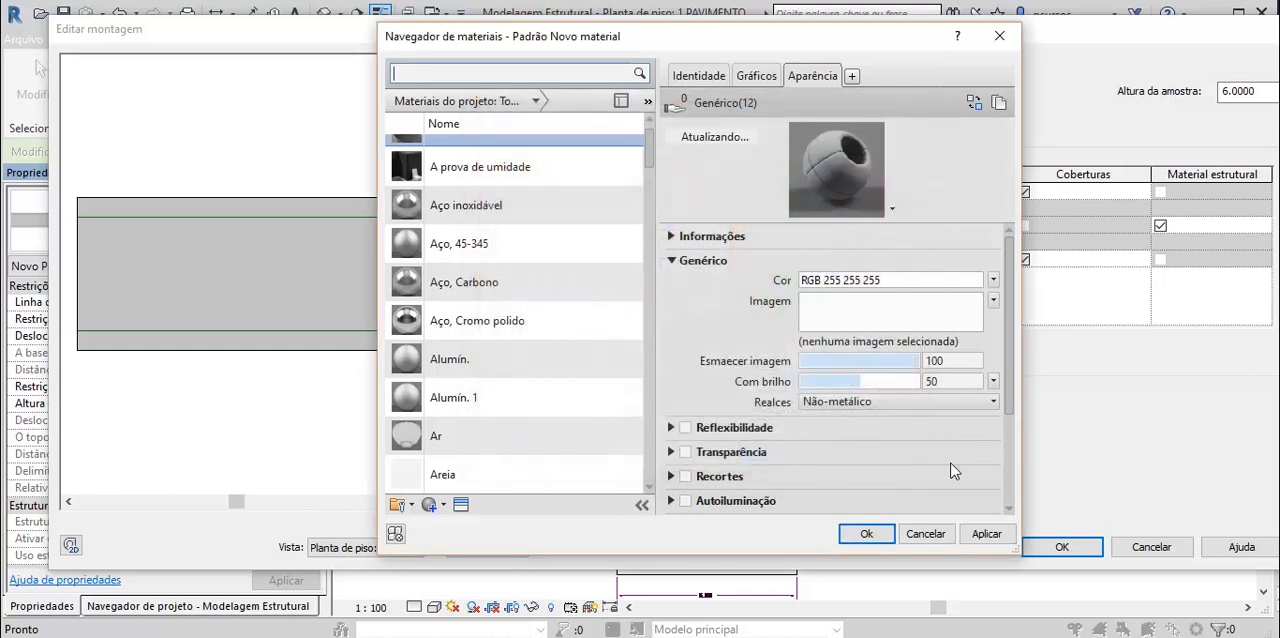